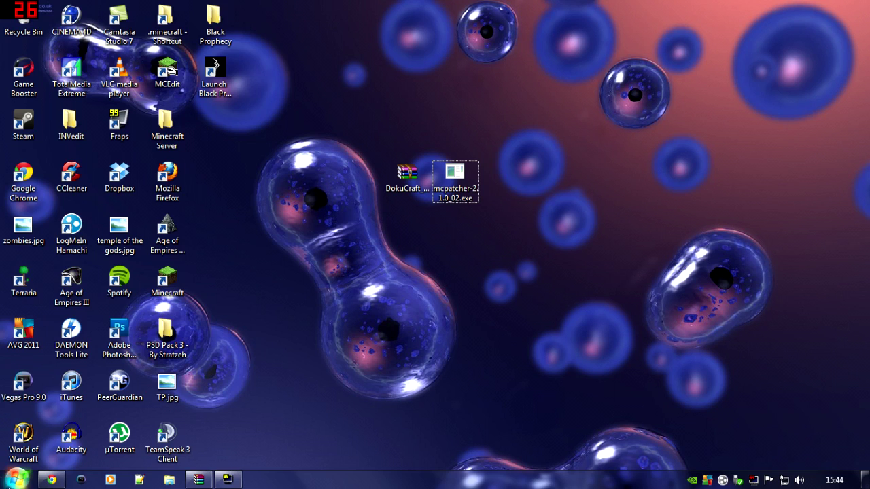
Open the Roaming application data folder by searching %appdata%.
{"action": "left_click", "coordinate": [16, 480]}
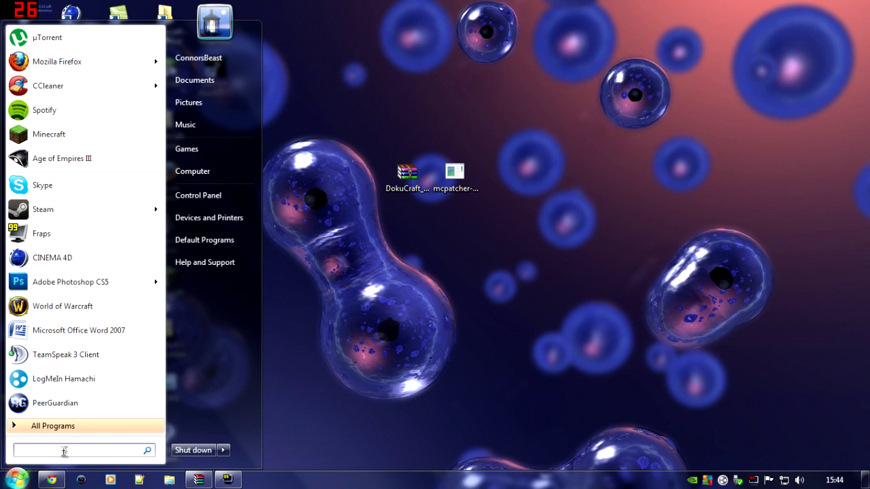
{"action": "type", "text": "%appdata%"}
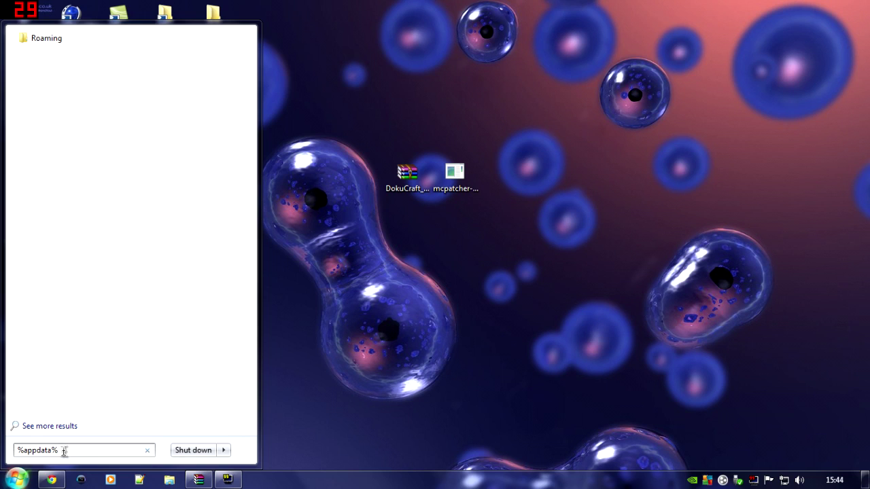
{"action": "key", "text": "Return"}
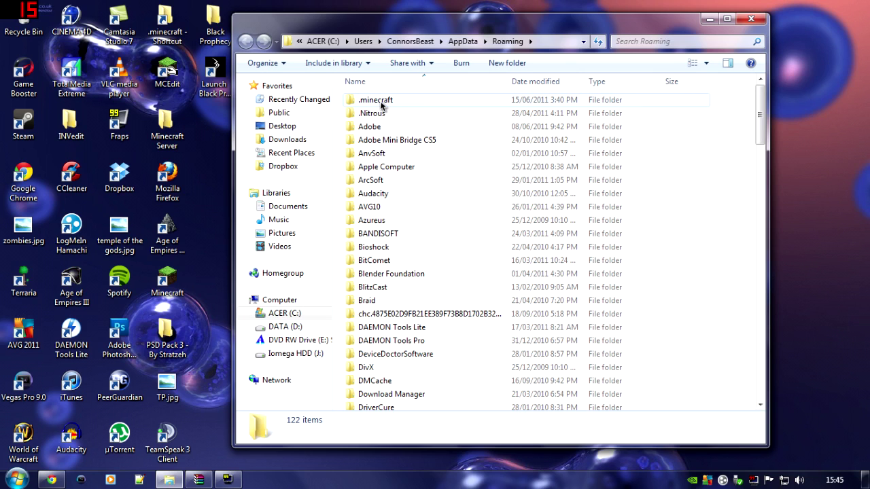
Delete the bin folder inside .minecraft and close the folder window.
{"action": "double_click", "coordinate": [381, 102]}
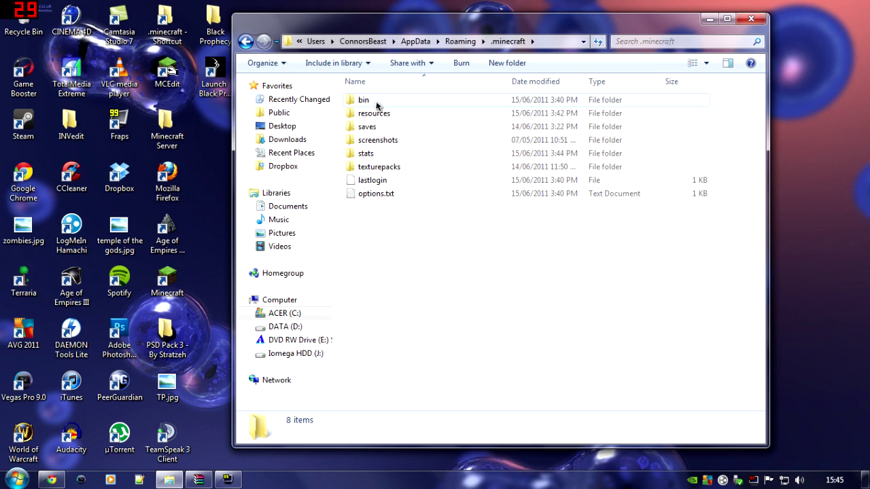
{"action": "left_click", "coordinate": [376, 106]}
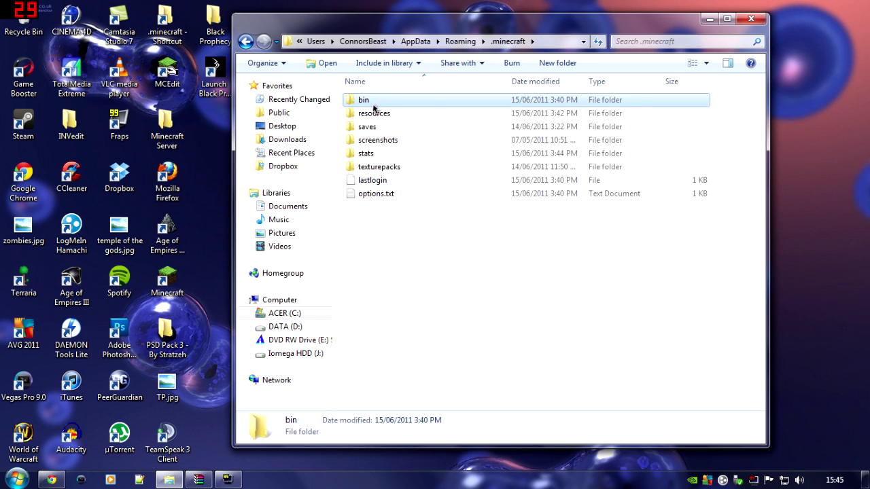
{"action": "key", "text": "Delete"}
{"action": "key", "text": "Return"}
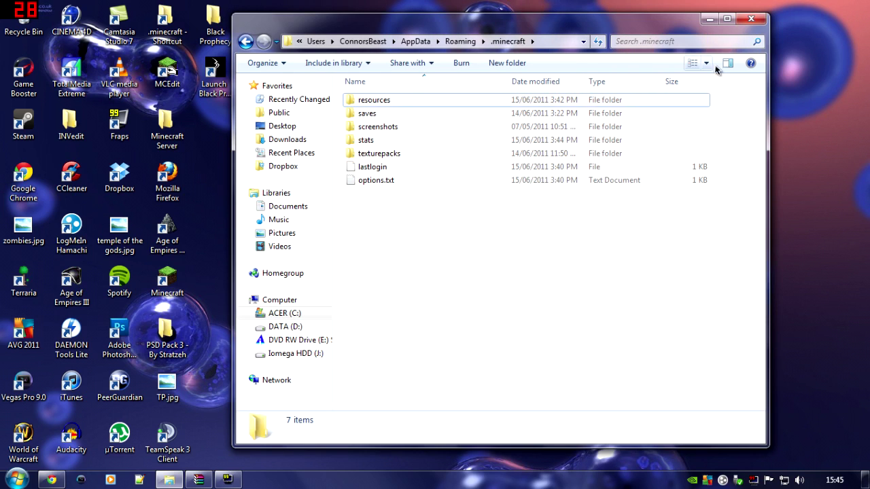
{"action": "left_click", "coordinate": [742, 18]}
Empty the Recycle Bin to permanently remove the deleted bin folder.
{"action": "right_click", "coordinate": [15, 28]}
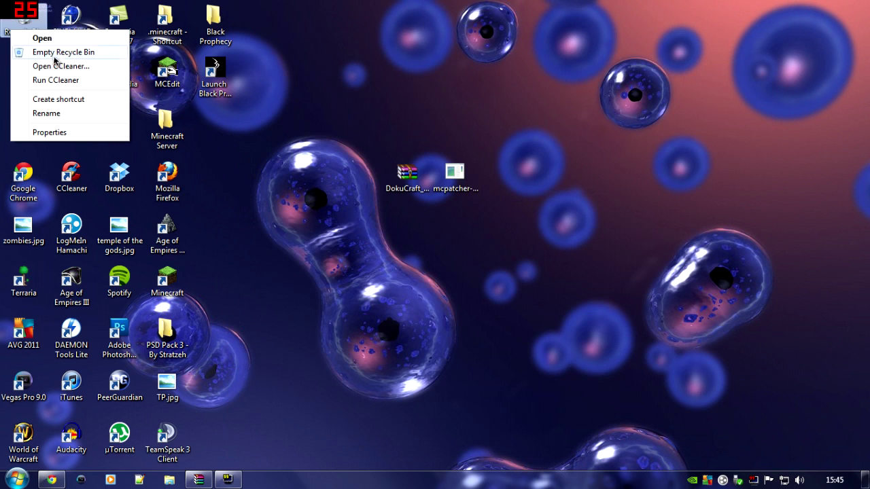
{"action": "left_click", "coordinate": [55, 49]}
{"action": "left_click", "coordinate": [485, 291]}
Launch Minecraft, allow the unverified program to run, and log in.
{"action": "double_click", "coordinate": [167, 279]}
{"action": "left_click", "coordinate": [479, 254]}
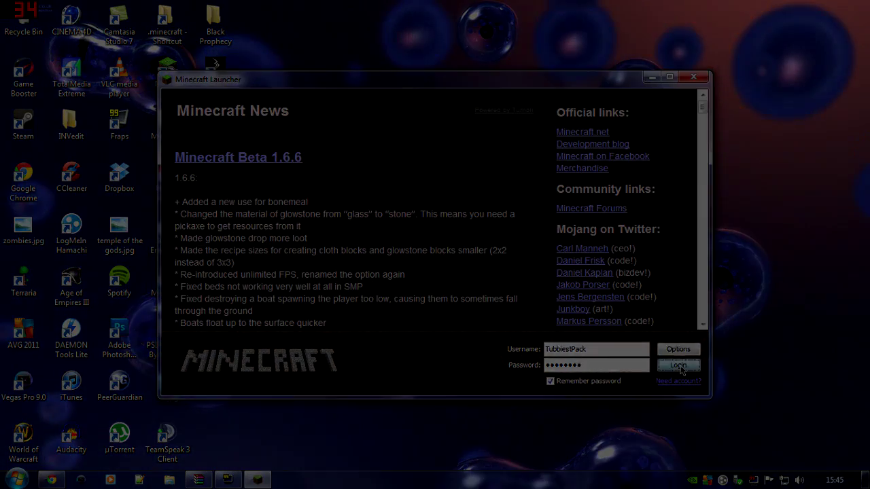
{"action": "left_click", "coordinate": [678, 365]}
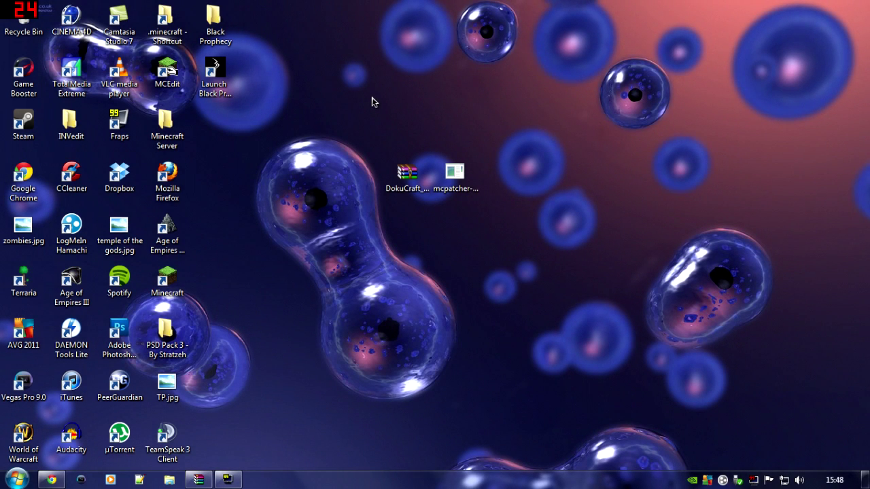
Run mcpatcher-2.1.0_02.exe as administrator.
{"action": "left_click", "coordinate": [468, 193]}
{"action": "right_click", "coordinate": [457, 182]}
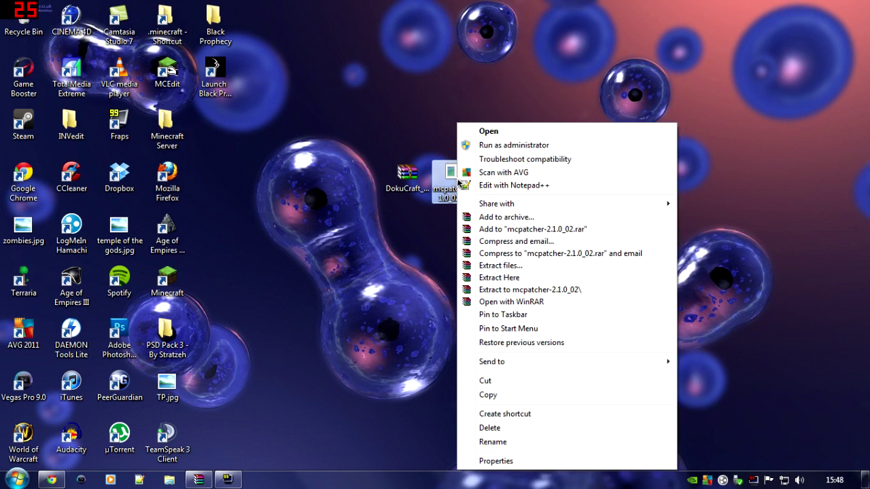
{"action": "left_click", "coordinate": [513, 147]}
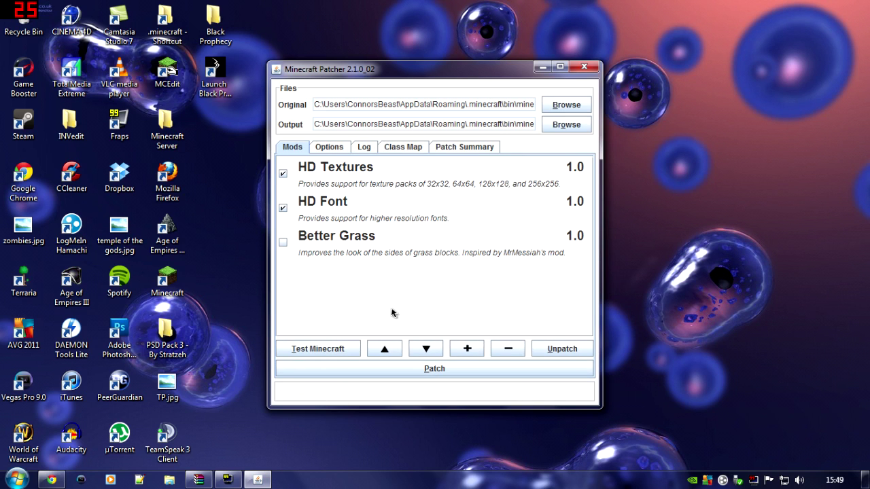
Enable the HD Font mod alongside HD Textures and patch minecraft.jar.
{"action": "left_click_drag", "start_coordinate": [372, 72], "coordinate": [431, 72]}
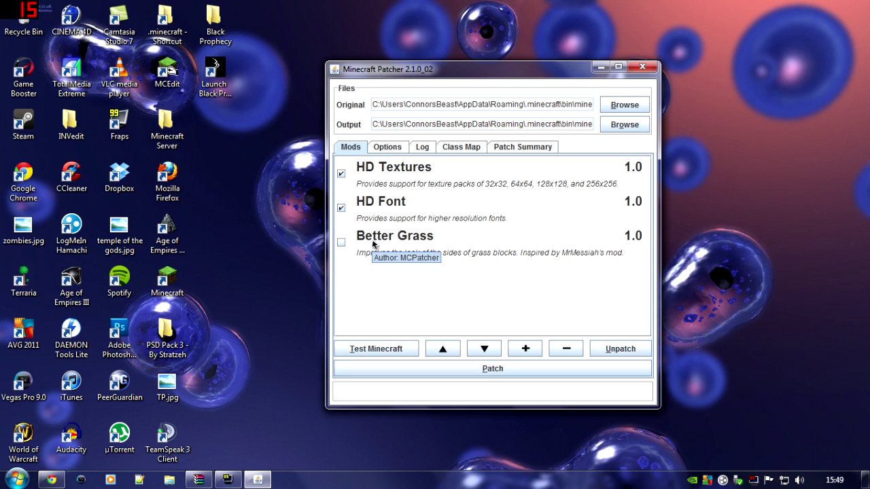
{"action": "left_click_drag", "start_coordinate": [487, 69], "coordinate": [461, 57]}
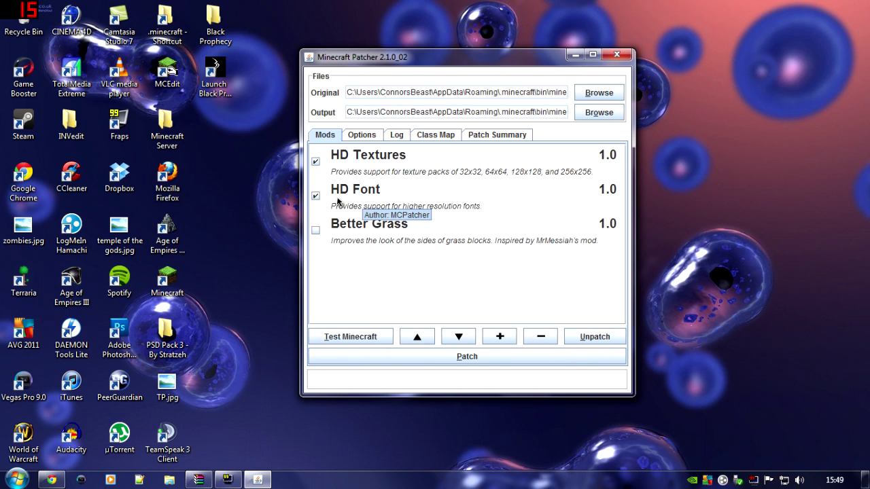
{"action": "left_click", "coordinate": [316, 197]}
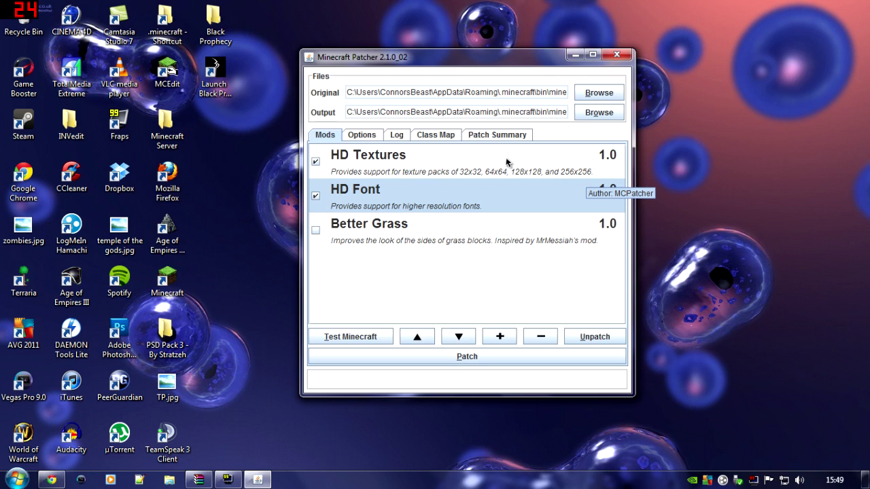
{"action": "left_click_drag", "start_coordinate": [468, 57], "coordinate": [441, 48]}
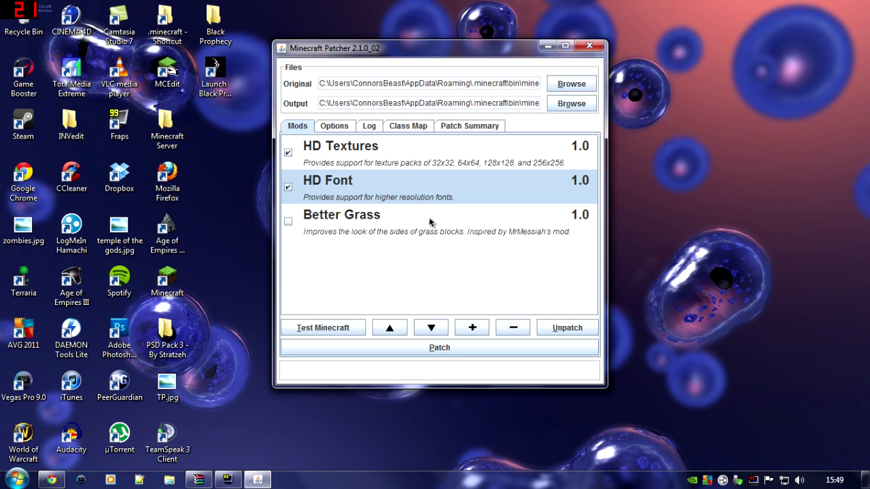
{"action": "left_click", "coordinate": [429, 352]}
Close the patcher, then launch and log in to the patched Minecraft.
{"action": "left_click", "coordinate": [592, 48]}
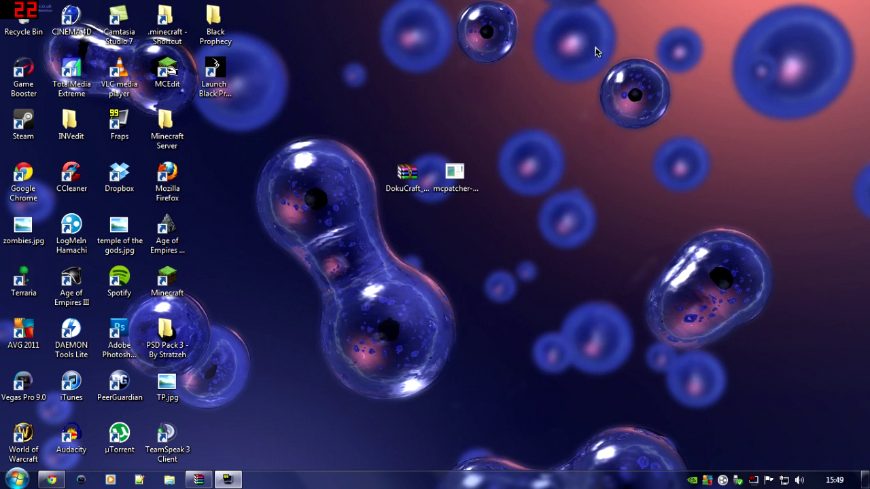
{"action": "double_click", "coordinate": [170, 275]}
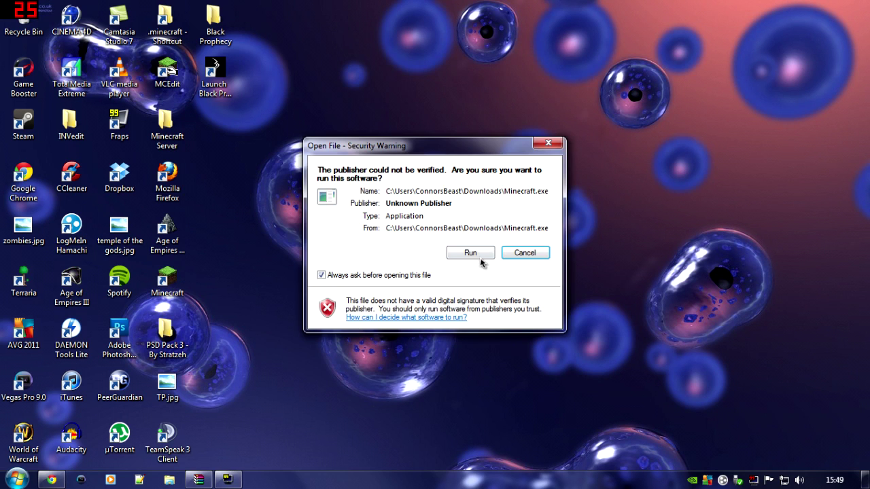
{"action": "left_click", "coordinate": [478, 259]}
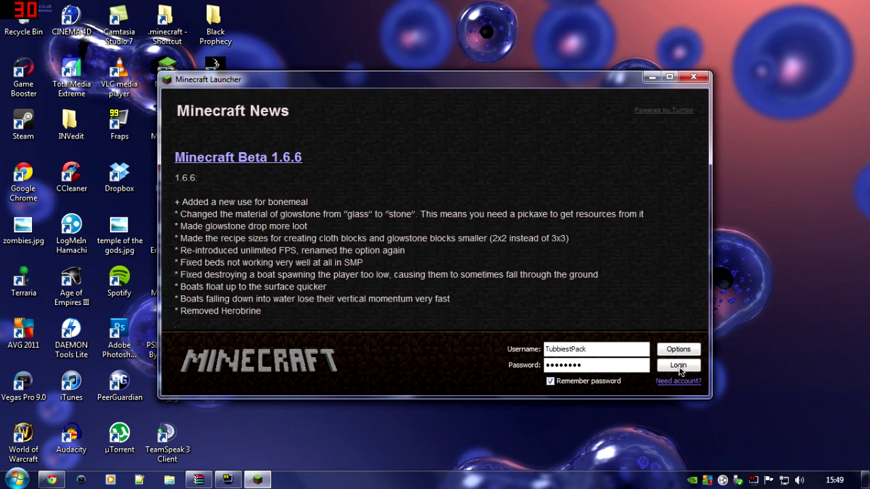
{"action": "left_click", "coordinate": [680, 368]}
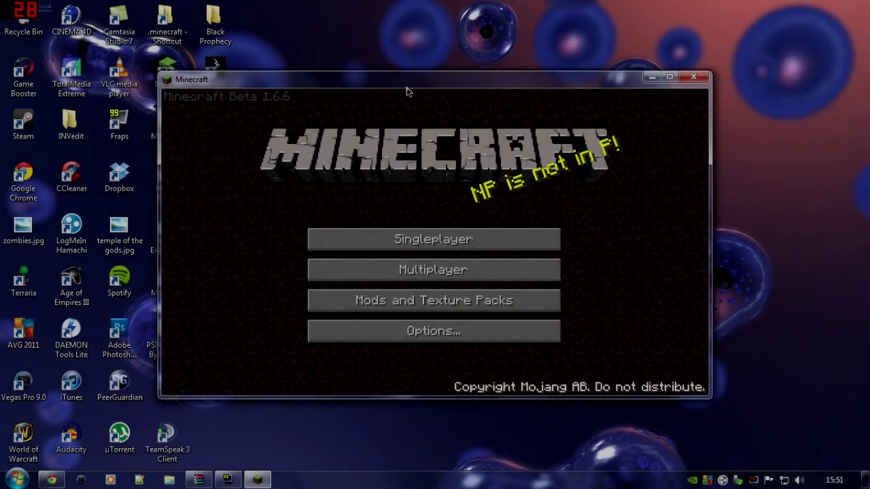
Open the texture pack folder from the Mods and Texture Packs screen.
{"action": "left_click_drag", "start_coordinate": [405, 91], "coordinate": [305, 81]}
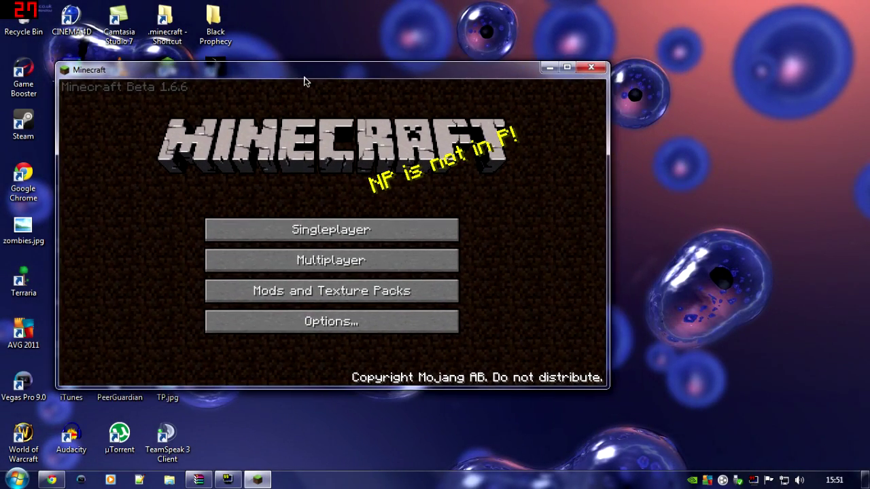
{"action": "left_click", "coordinate": [302, 303]}
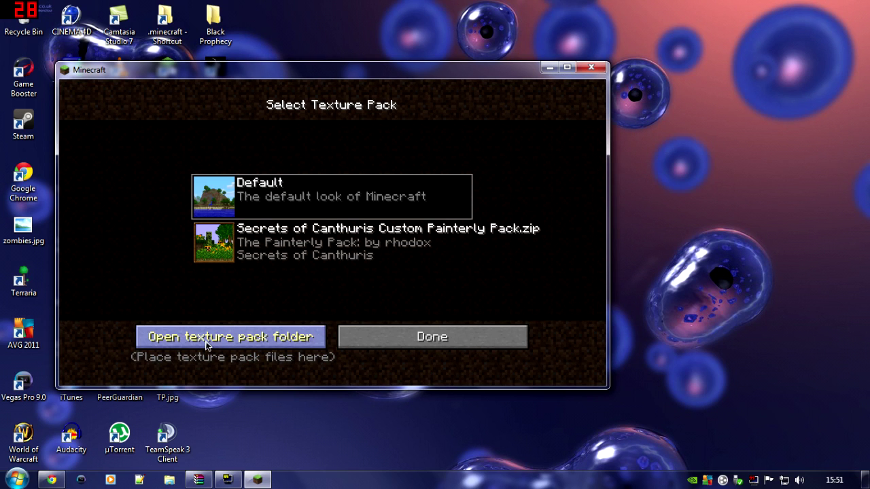
{"action": "left_click", "coordinate": [346, 343]}
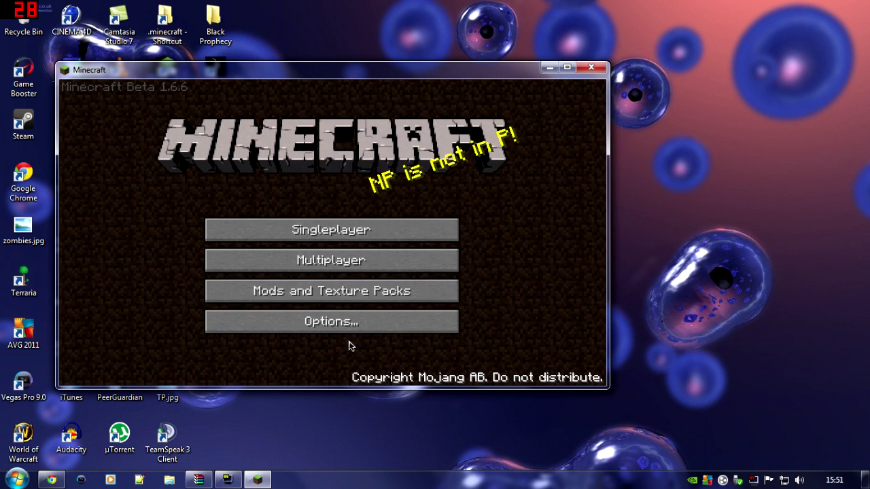
{"action": "left_click", "coordinate": [343, 297]}
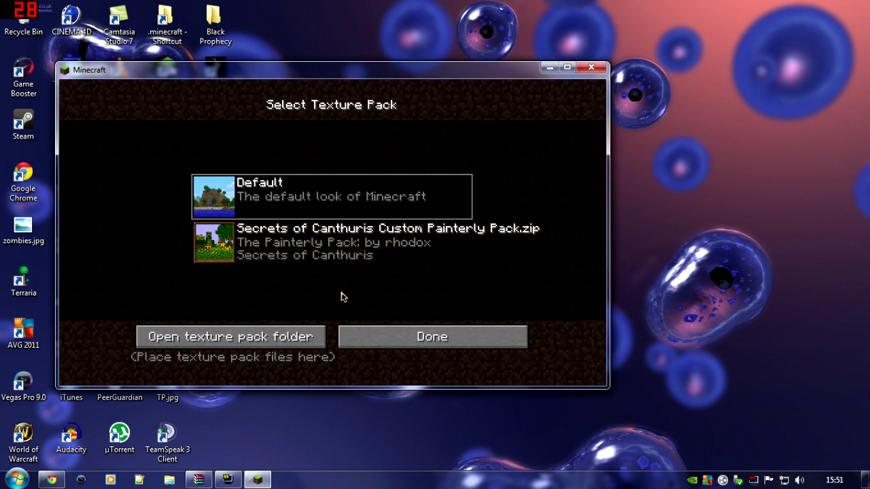
{"action": "left_click", "coordinate": [225, 340]}
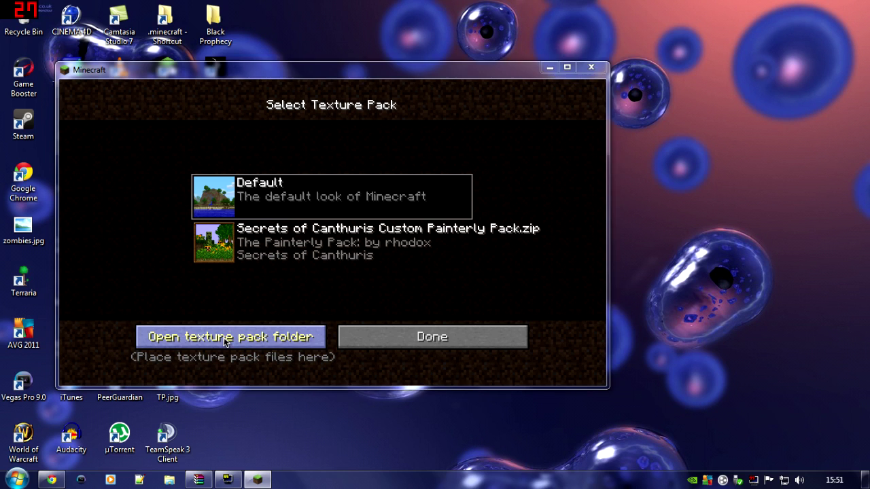
Delete the old Painterly pack ZIP and empty it from the Recycle Bin.
{"action": "left_click", "coordinate": [432, 104]}
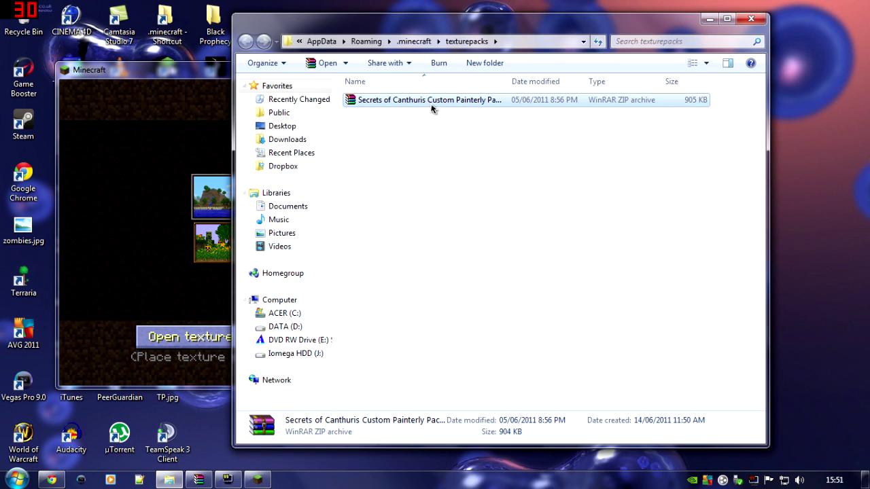
{"action": "key", "text": "Delete"}
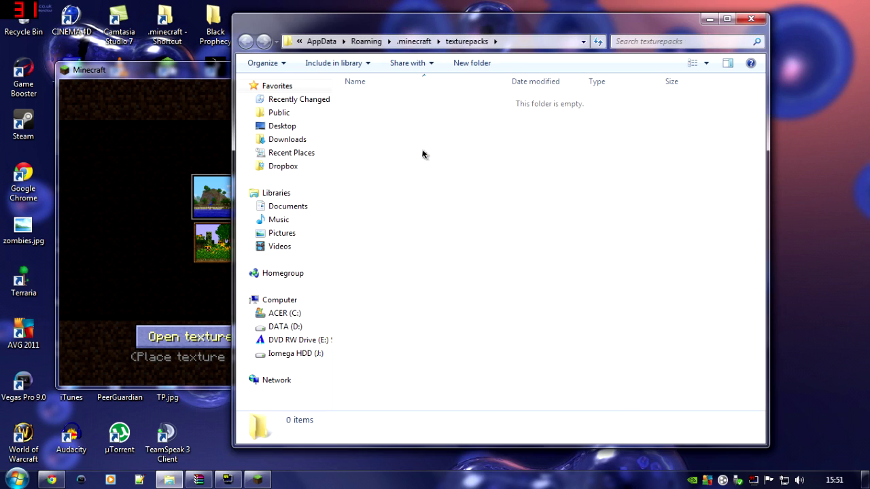
{"action": "right_click", "coordinate": [23, 27]}
{"action": "left_click", "coordinate": [73, 61]}
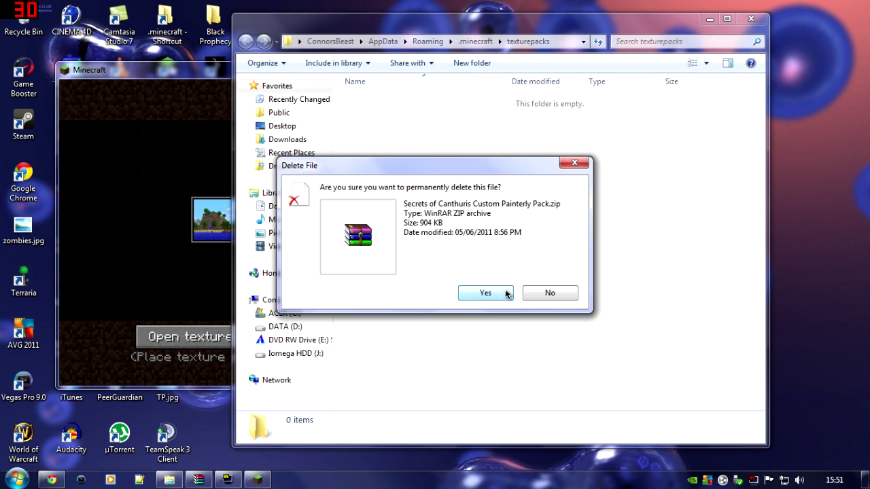
{"action": "left_click", "coordinate": [504, 293]}
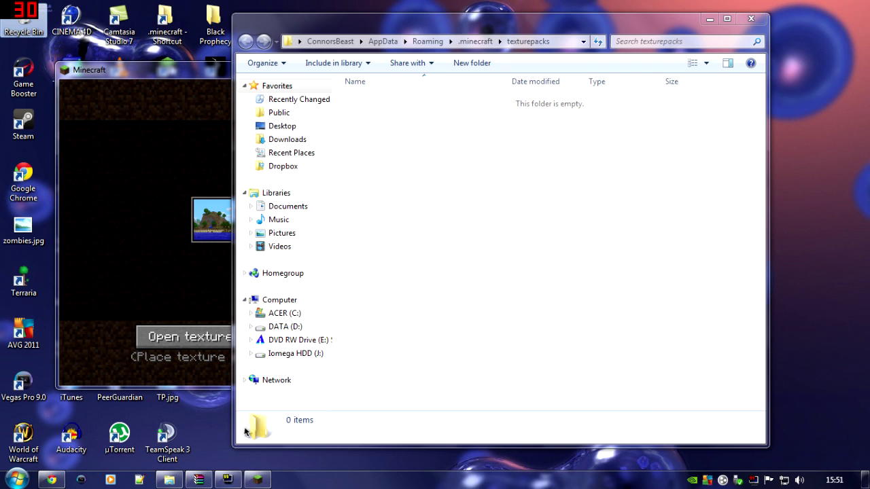
Drag DokuCraft_2.0_Dark.zip from the desktop into the texturepacks folder.
{"action": "left_click", "coordinate": [865, 479]}
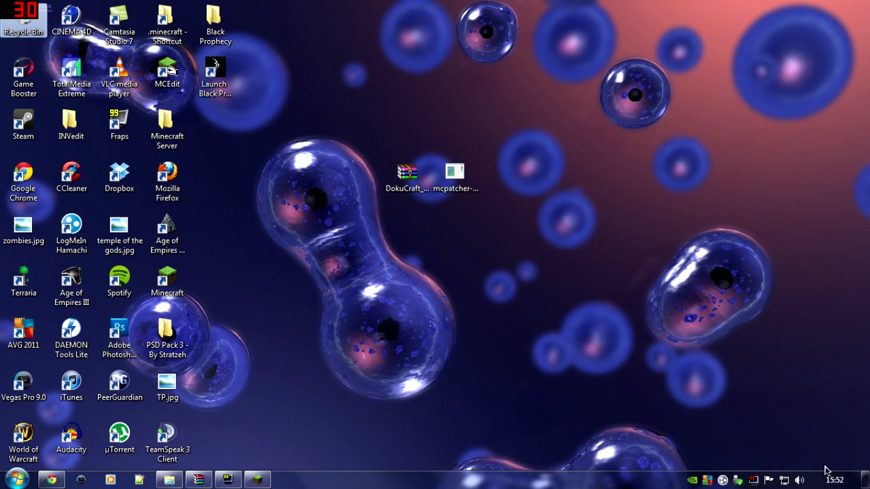
{"action": "left_click", "coordinate": [417, 177]}
{"action": "left_click_drag", "start_coordinate": [417, 177], "coordinate": [472, 167]}
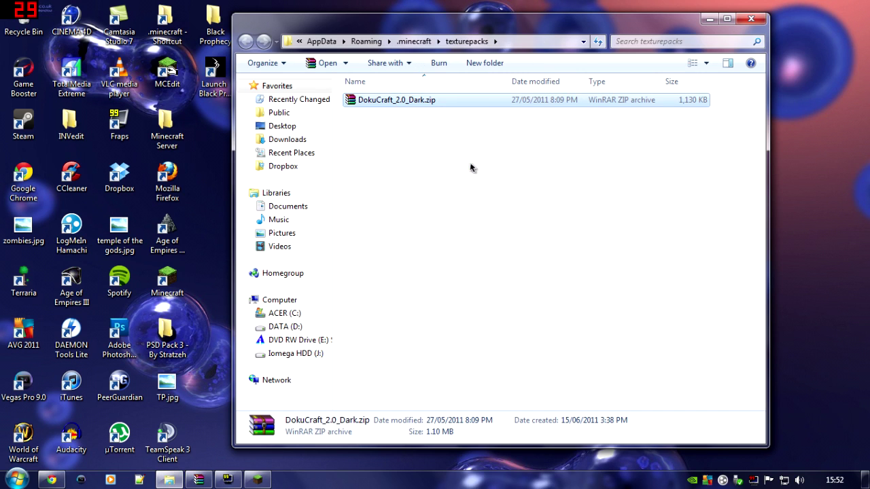
{"action": "left_click", "coordinate": [257, 480]}
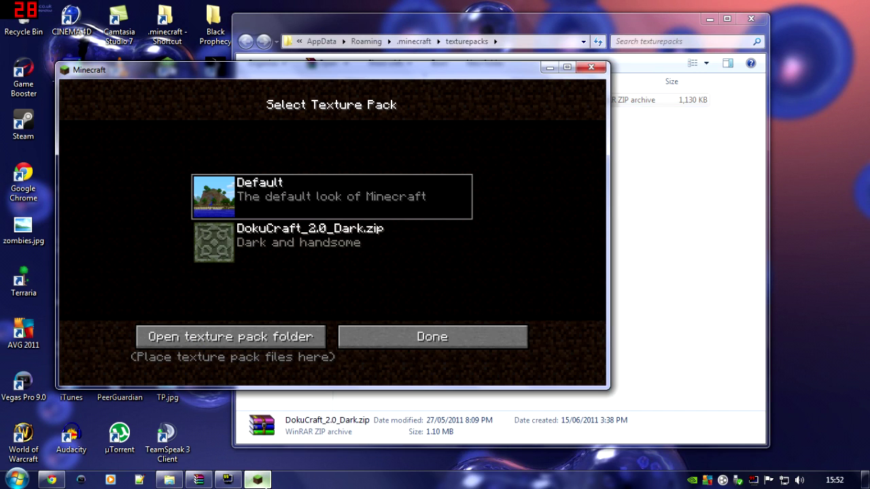
Select the DokuCraft_2.0_Dark pack, then load the Air Canada Down singleplayer world.
{"action": "left_click_drag", "start_coordinate": [382, 82], "coordinate": [532, 53]}
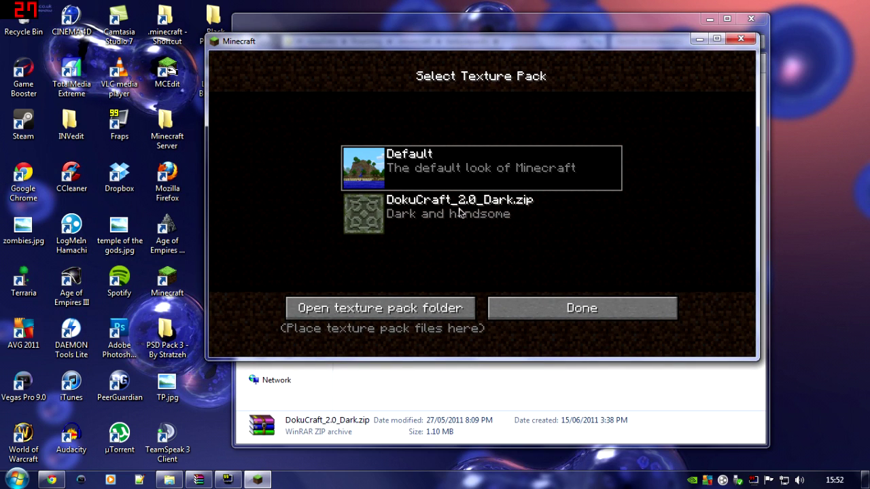
{"action": "left_click", "coordinate": [472, 219]}
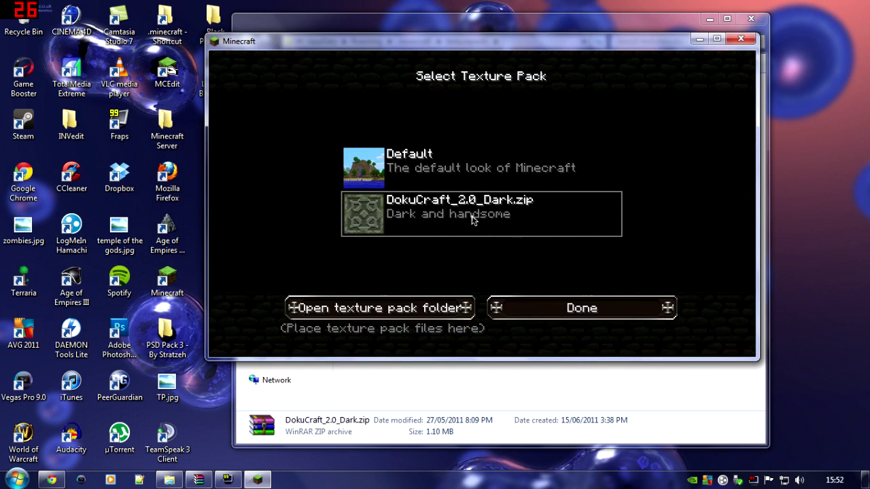
{"action": "left_click", "coordinate": [550, 303]}
{"action": "left_click", "coordinate": [503, 197]}
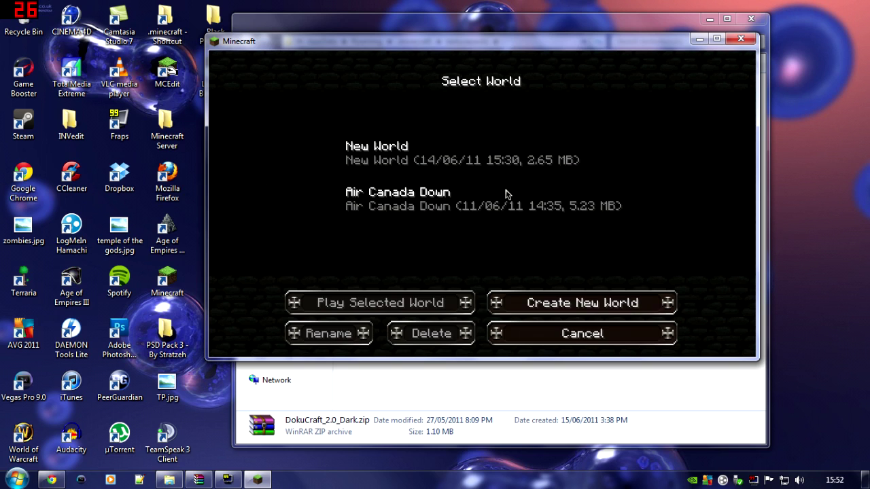
{"action": "double_click", "coordinate": [495, 197]}
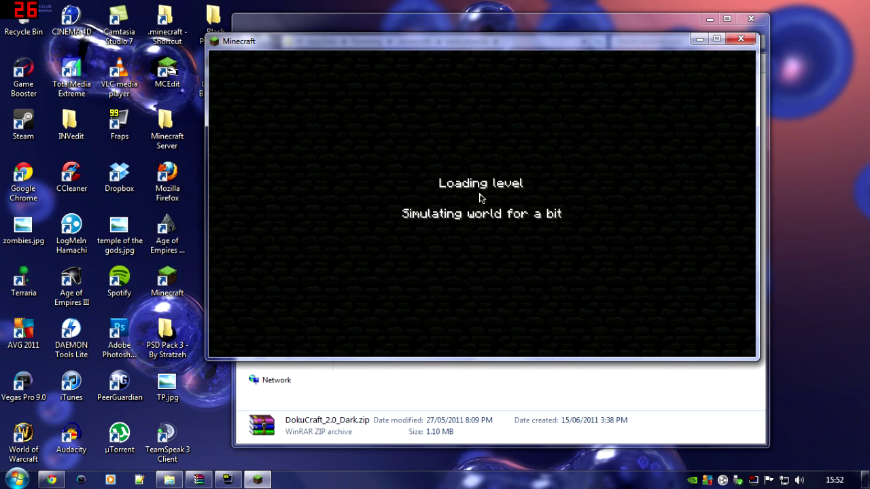